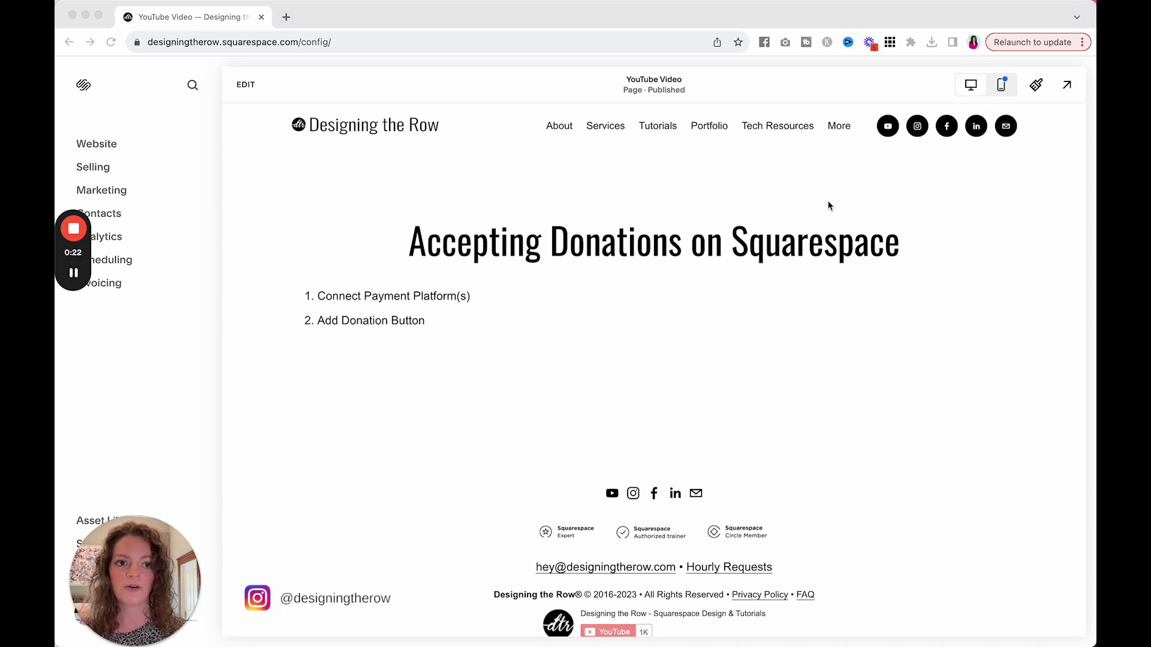
Open the Payments page in the website's selling settings.
drag(158, 563, 162, 408)
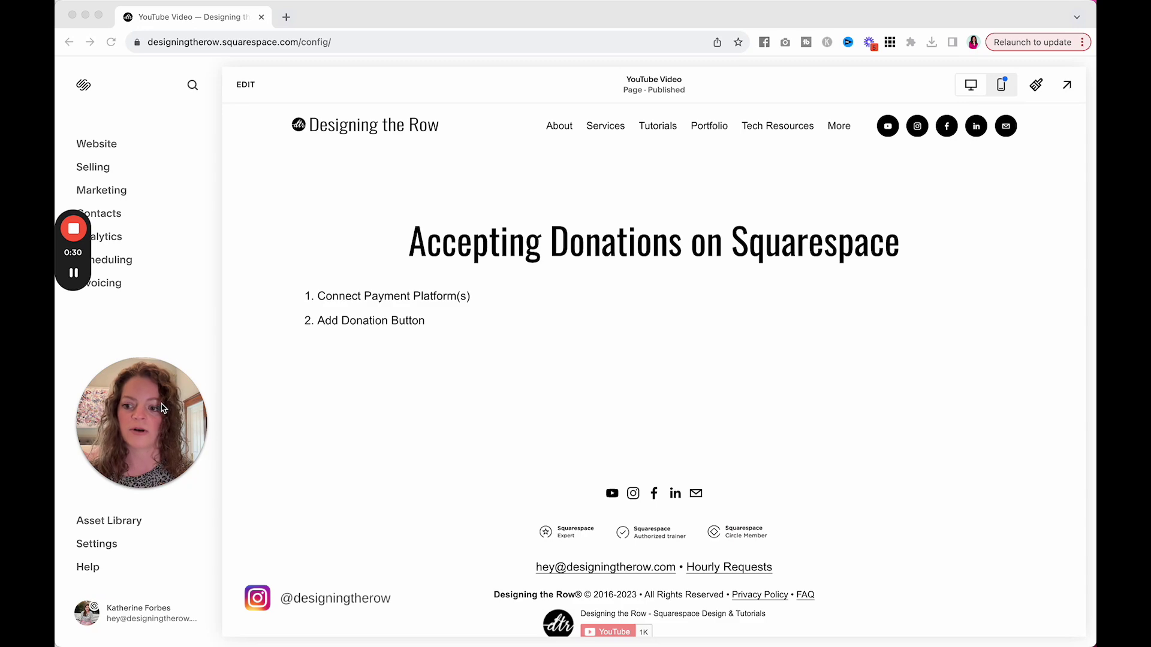
click(91, 546)
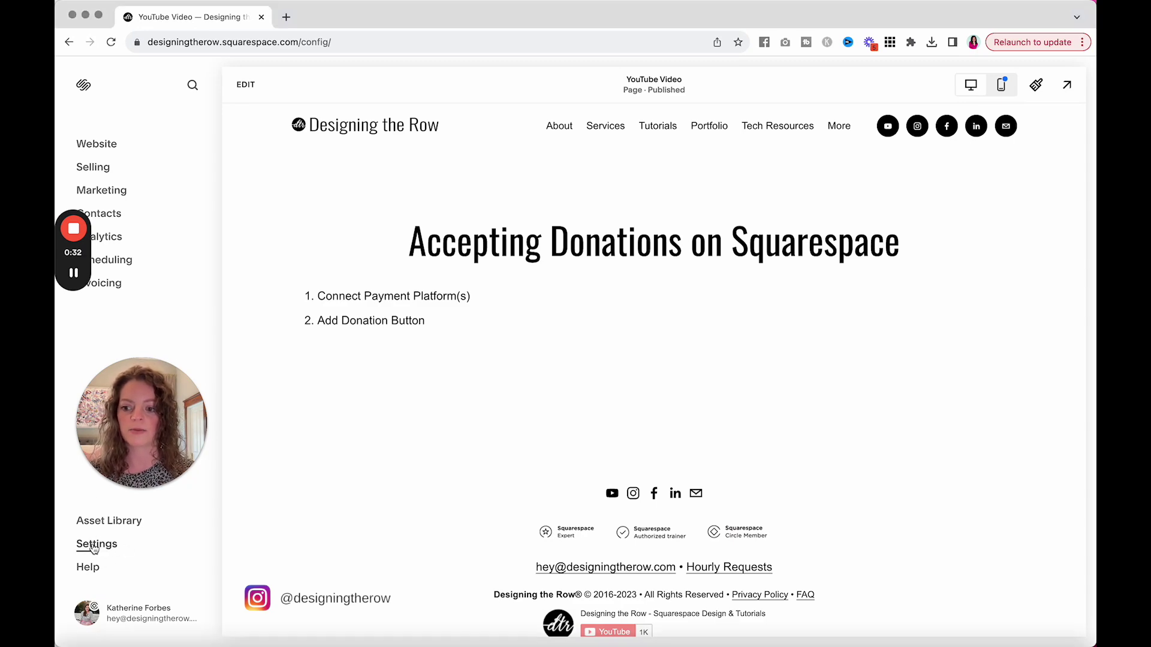
click(91, 545)
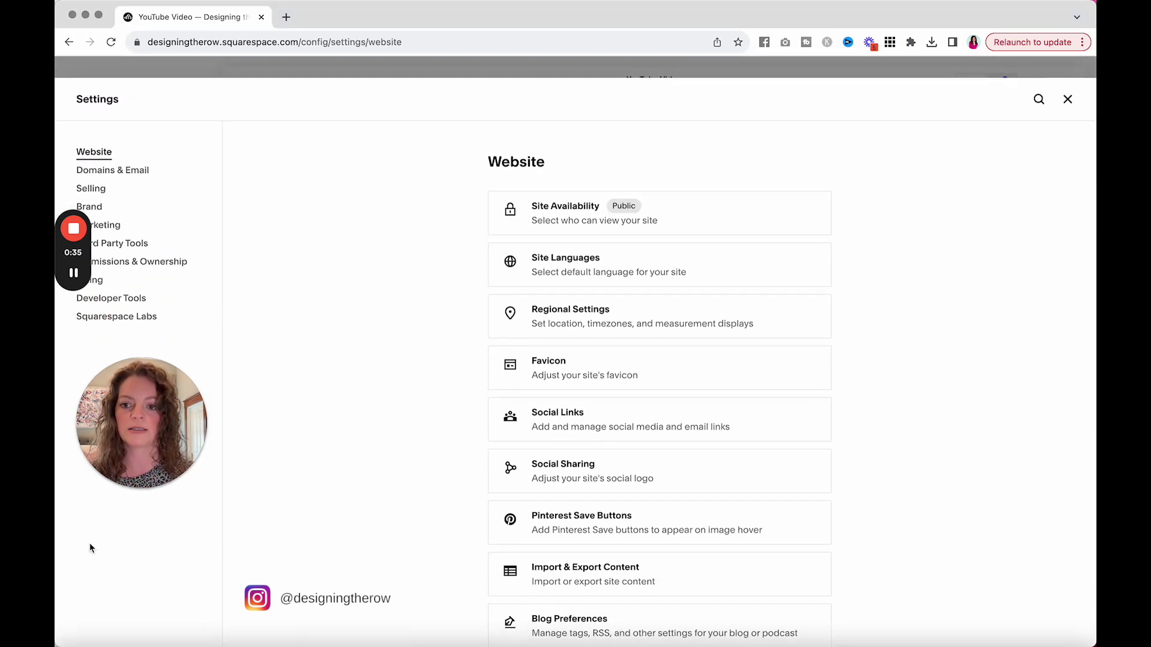
click(103, 190)
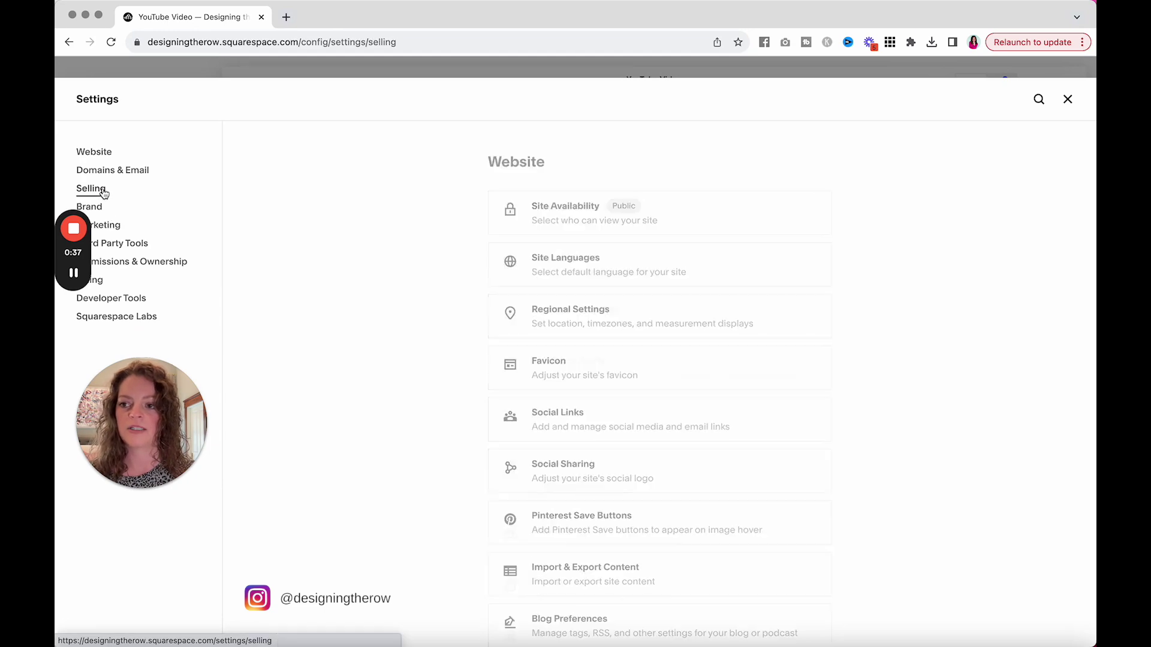
click(623, 259)
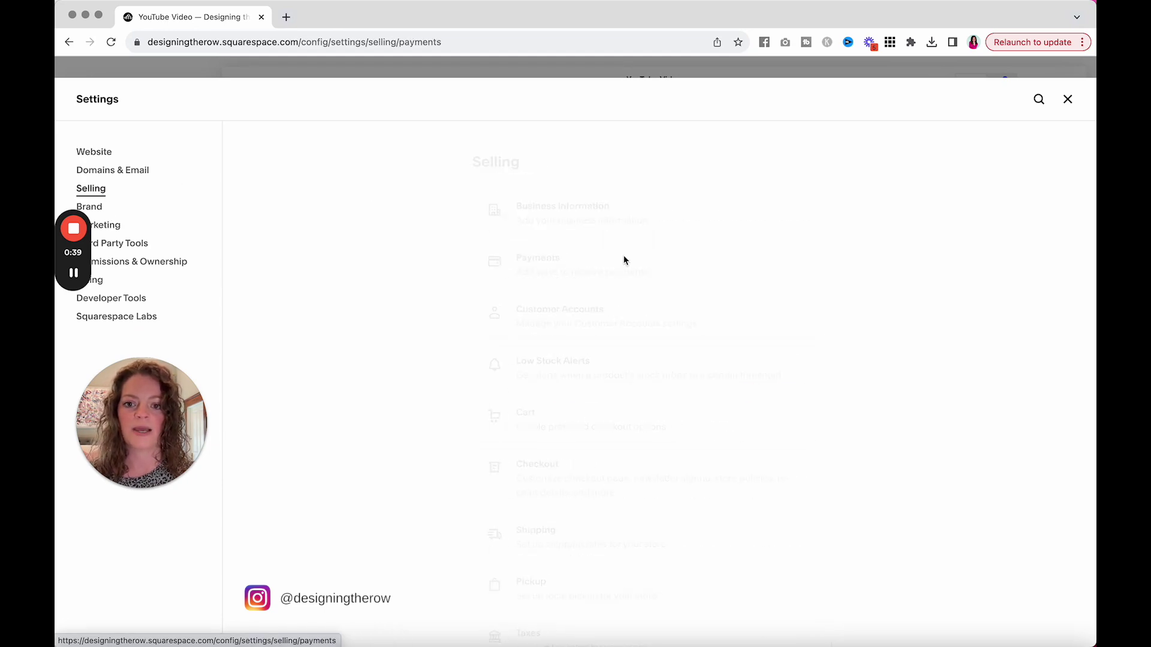
Review the Squarespace Payments, Stripe, PayPal, Square, store currency and test mode options, and close the settings.
scroll(623, 259, down, 6)
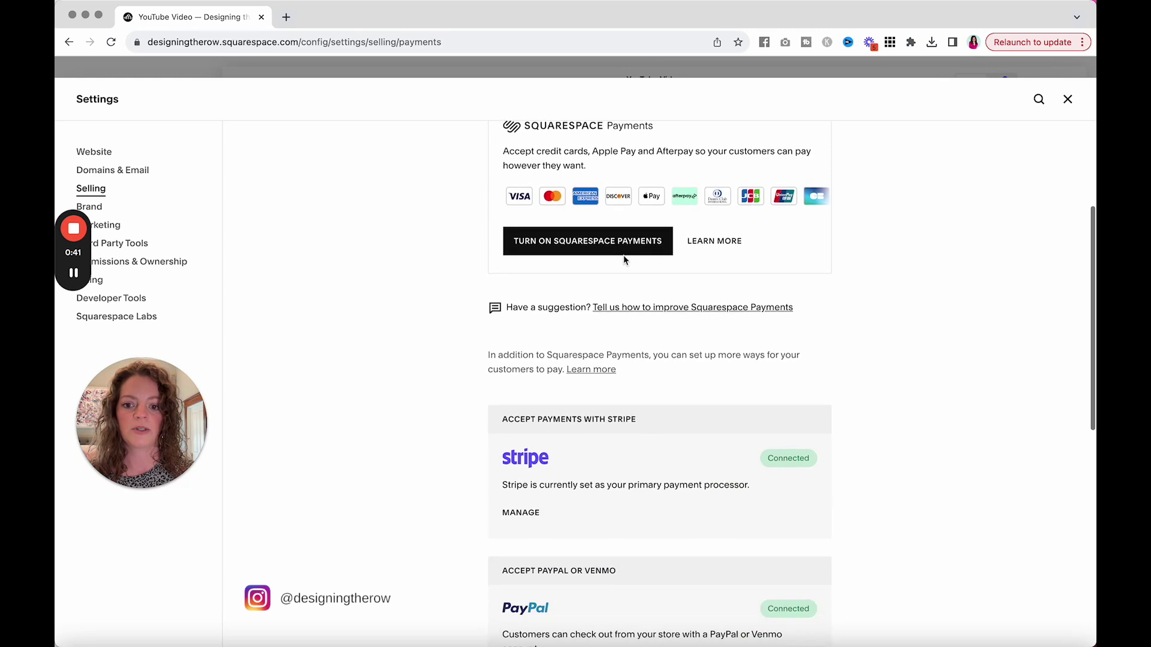
scroll(624, 260, down, 2)
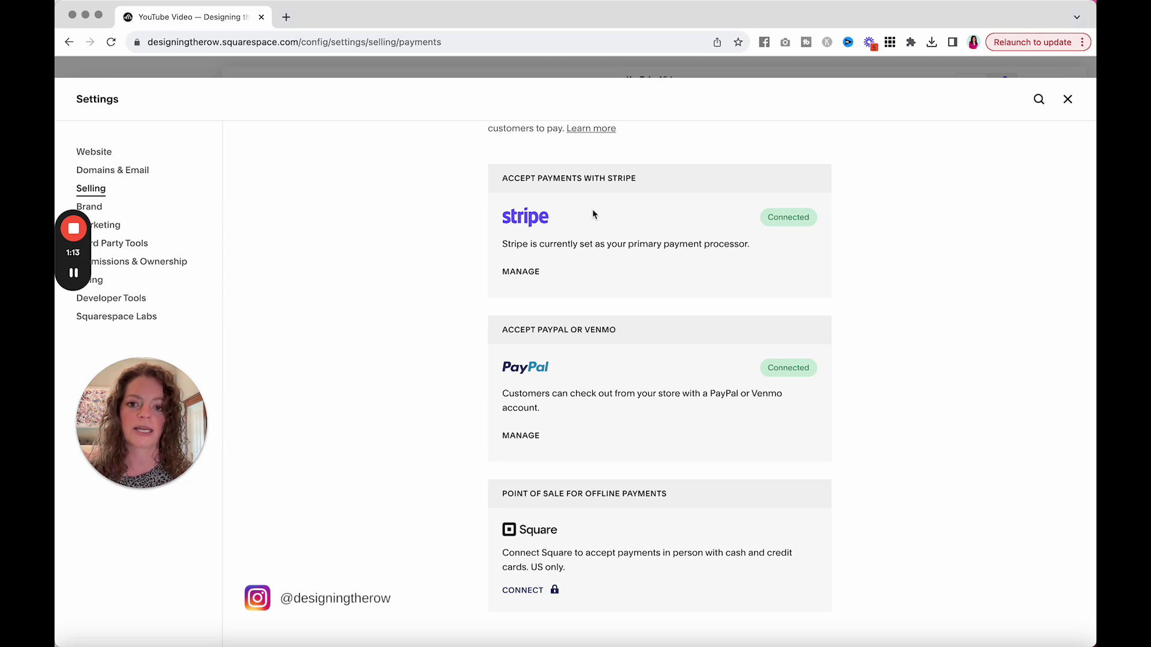
scroll(554, 397, down, 2)
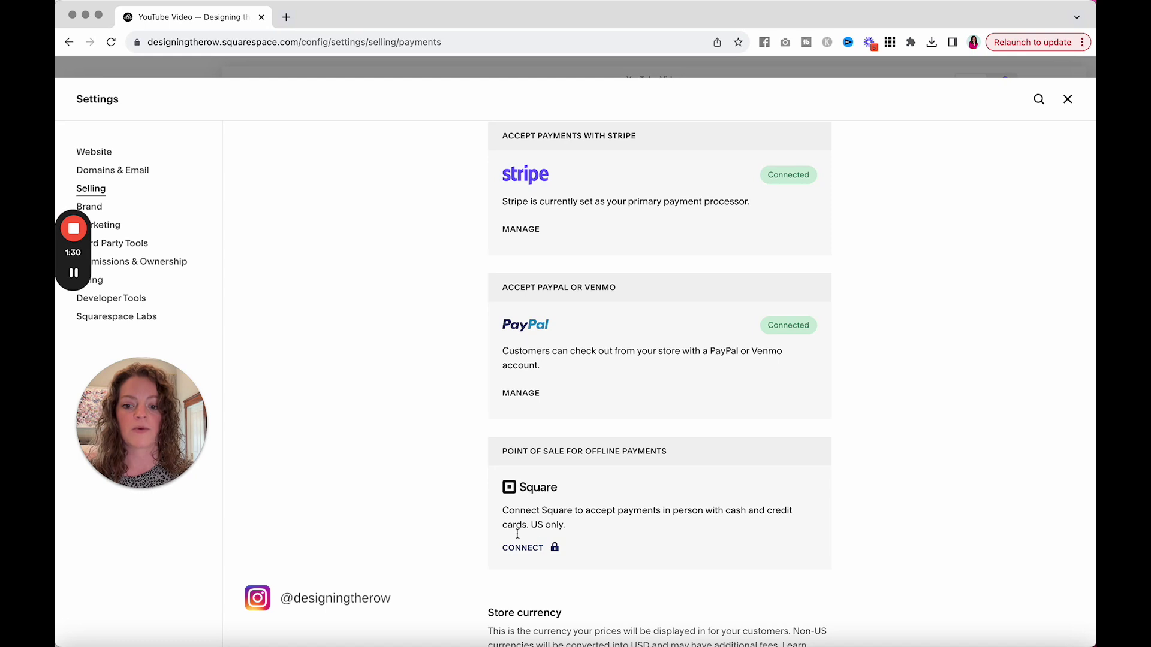
scroll(530, 520, up, 1)
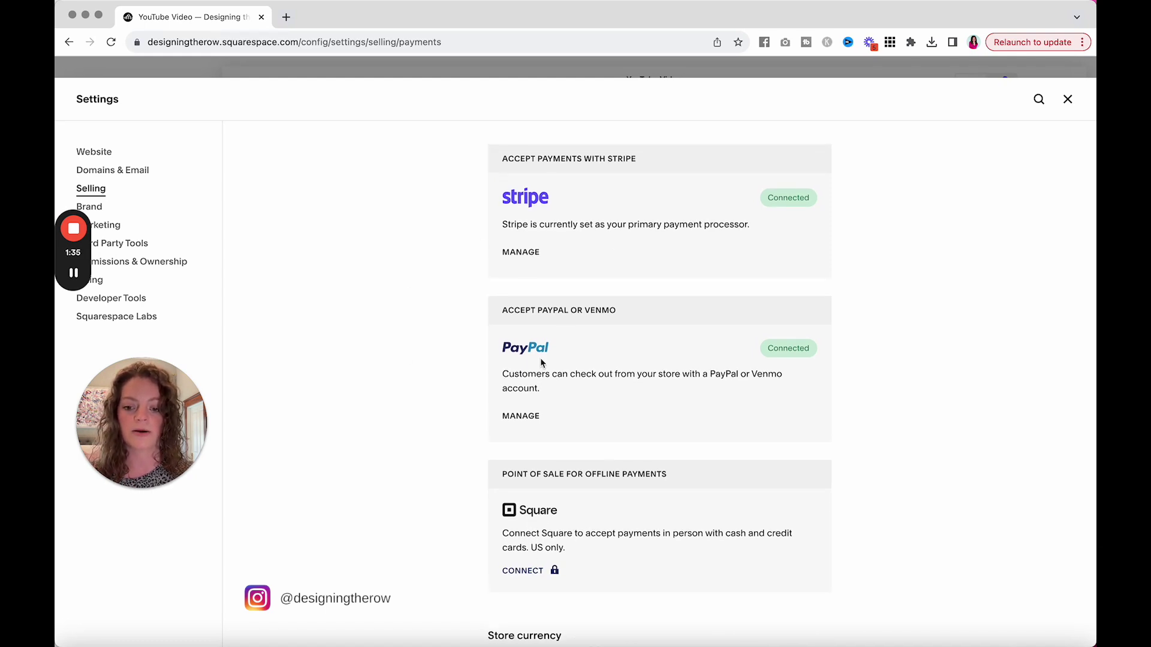
scroll(541, 362, down, 5)
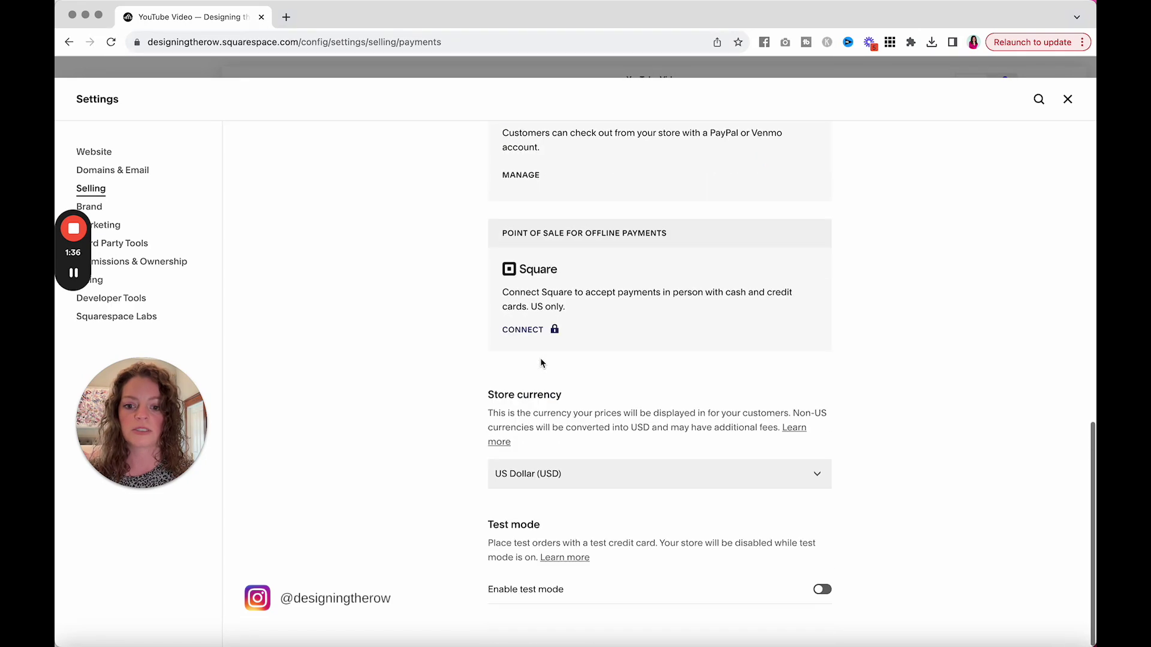
scroll(540, 362, up, 5)
scroll(540, 362, down, 9)
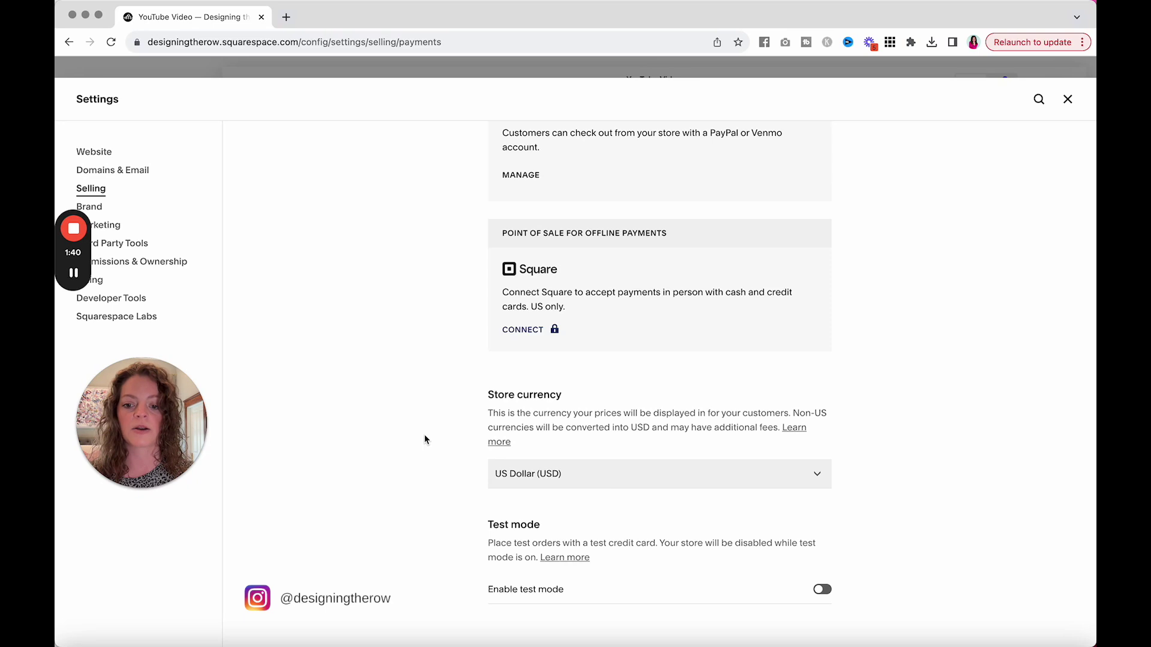
scroll(424, 440, up, 10)
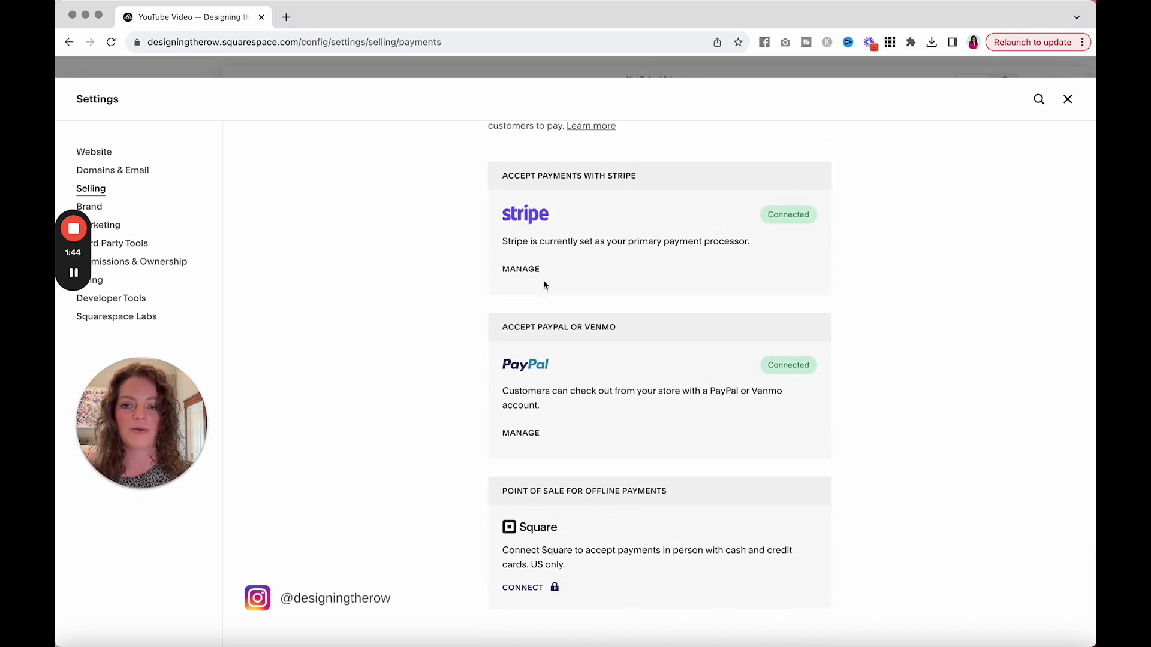
click(1068, 99)
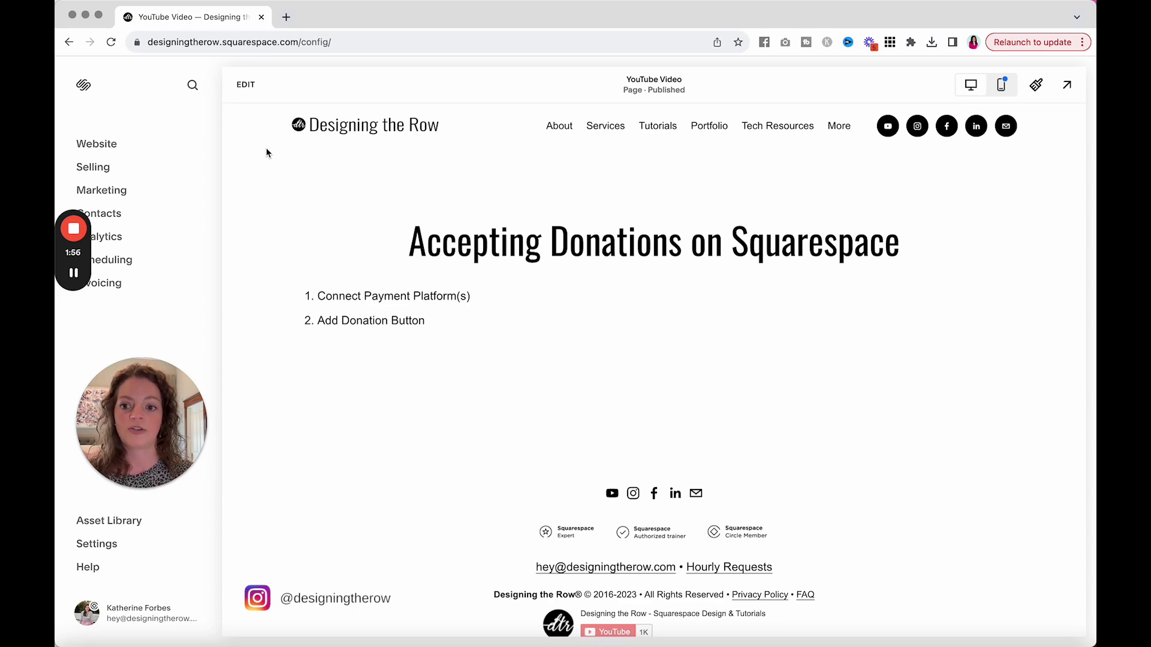
Start editing the YouTube Video page and add a Donation block centred in the empty space below the heading and numbered list.
click(243, 84)
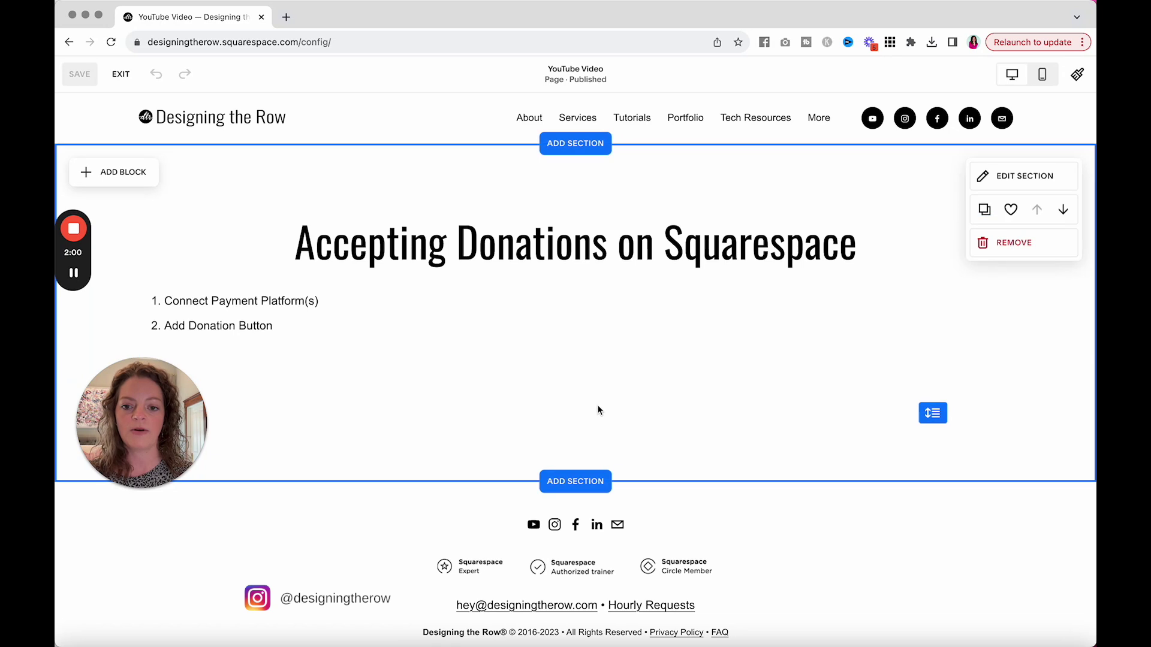
click(124, 176)
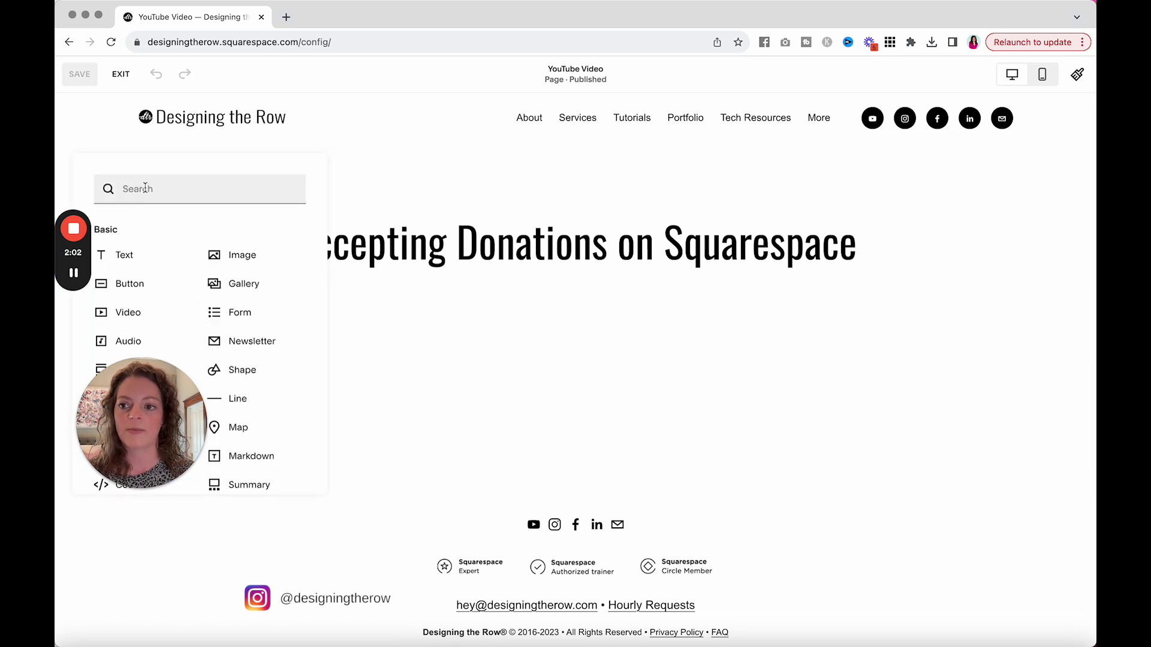
text(donat)
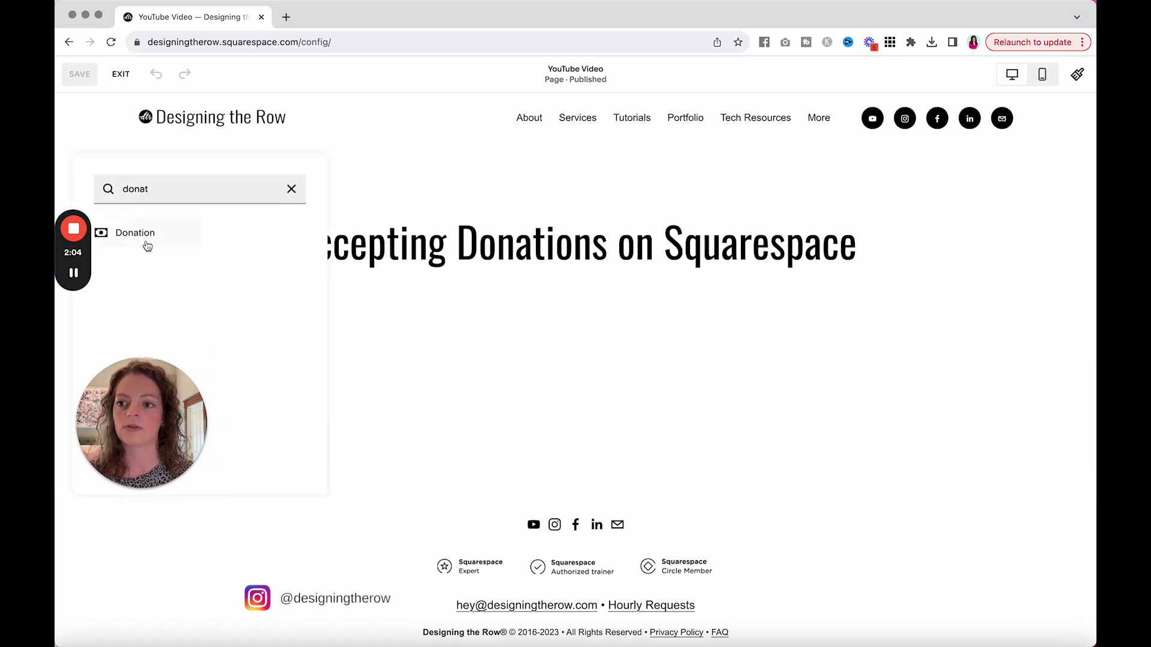
click(151, 239)
drag(149, 235, 521, 398)
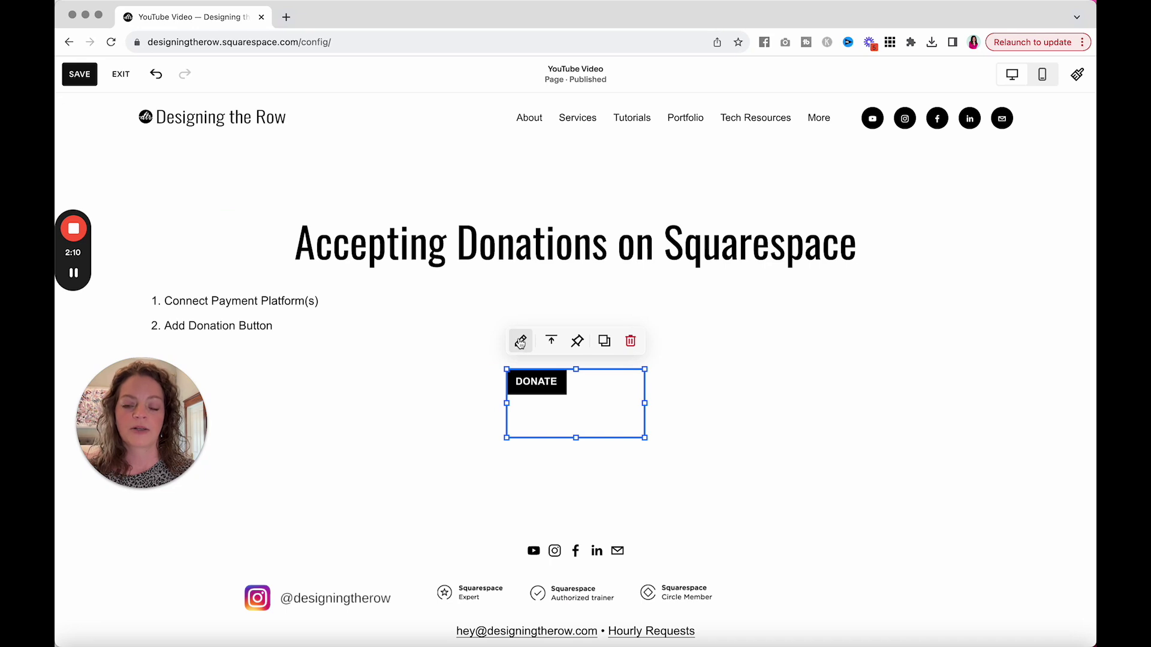
Open the donation block's editor and look over its content options.
click(520, 341)
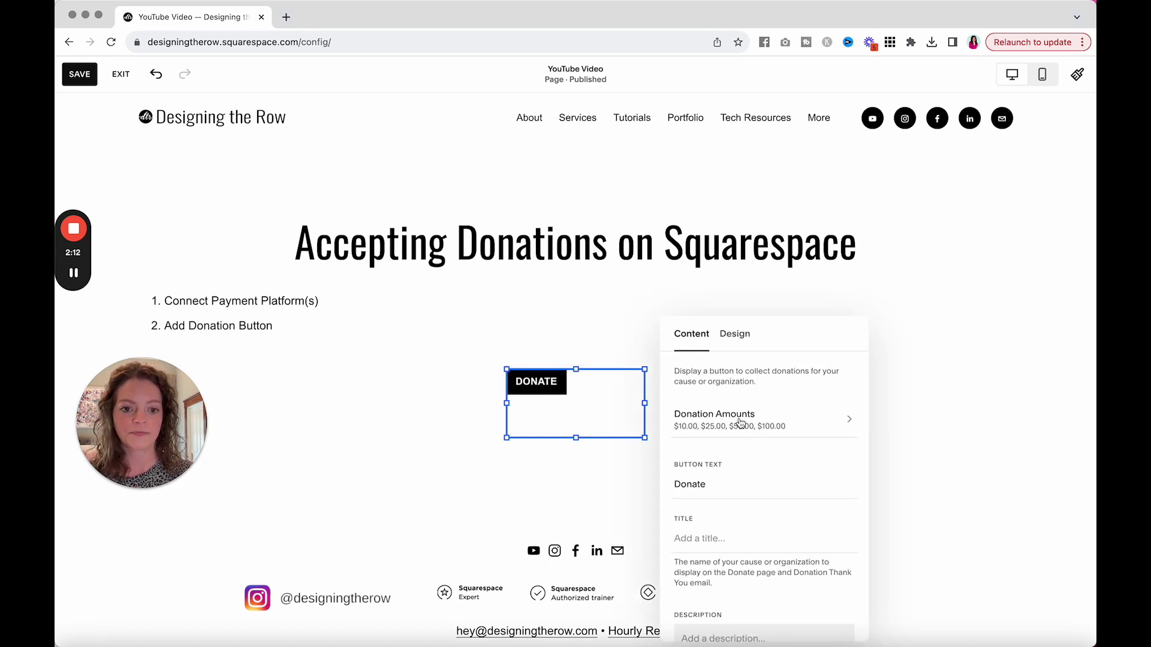
scroll(736, 428, down, 5)
scroll(736, 427, up, 5)
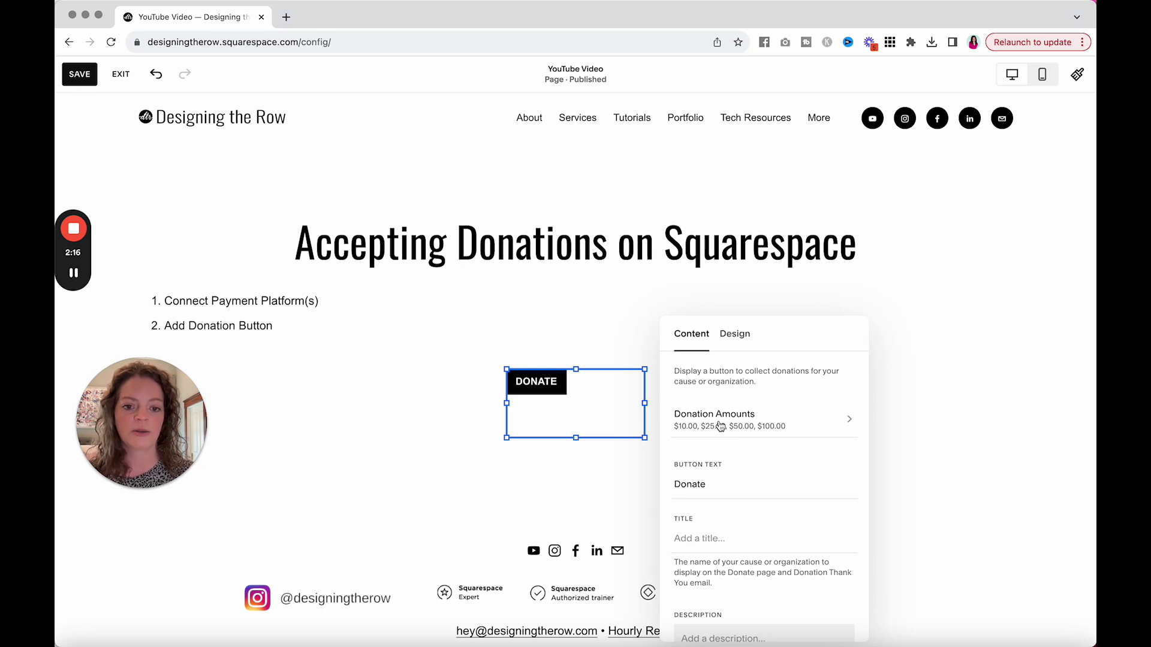
Try adding an extra entry to the block's suggested donation amounts, remove it, and return to the content options.
click(721, 427)
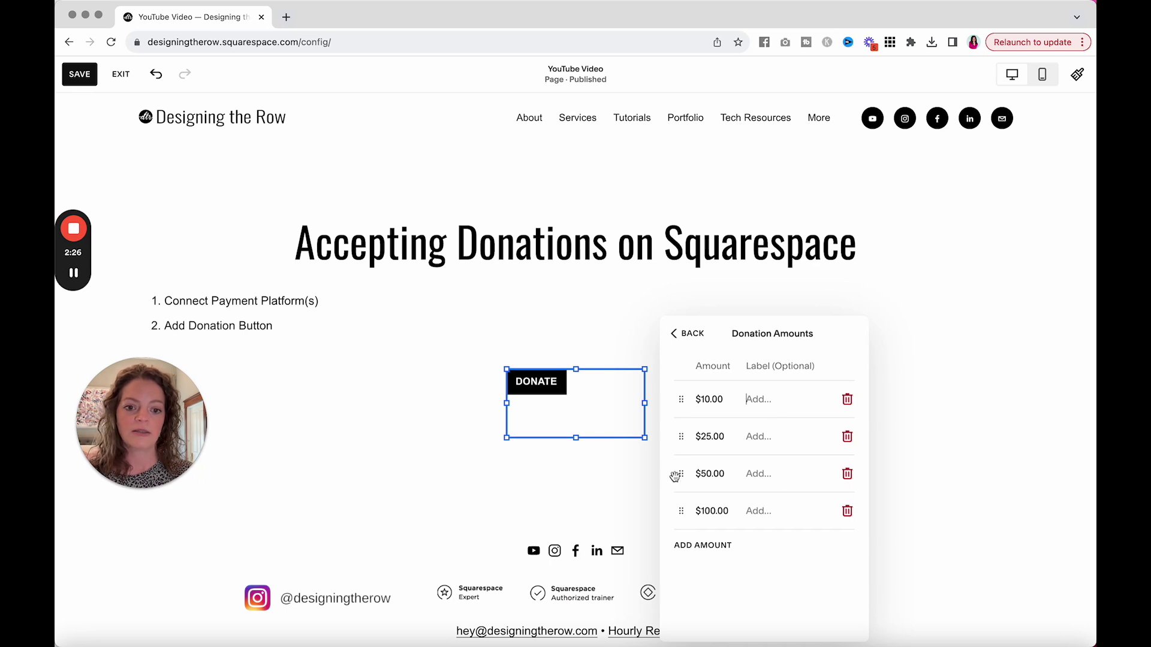
drag(682, 472, 687, 468)
click(703, 545)
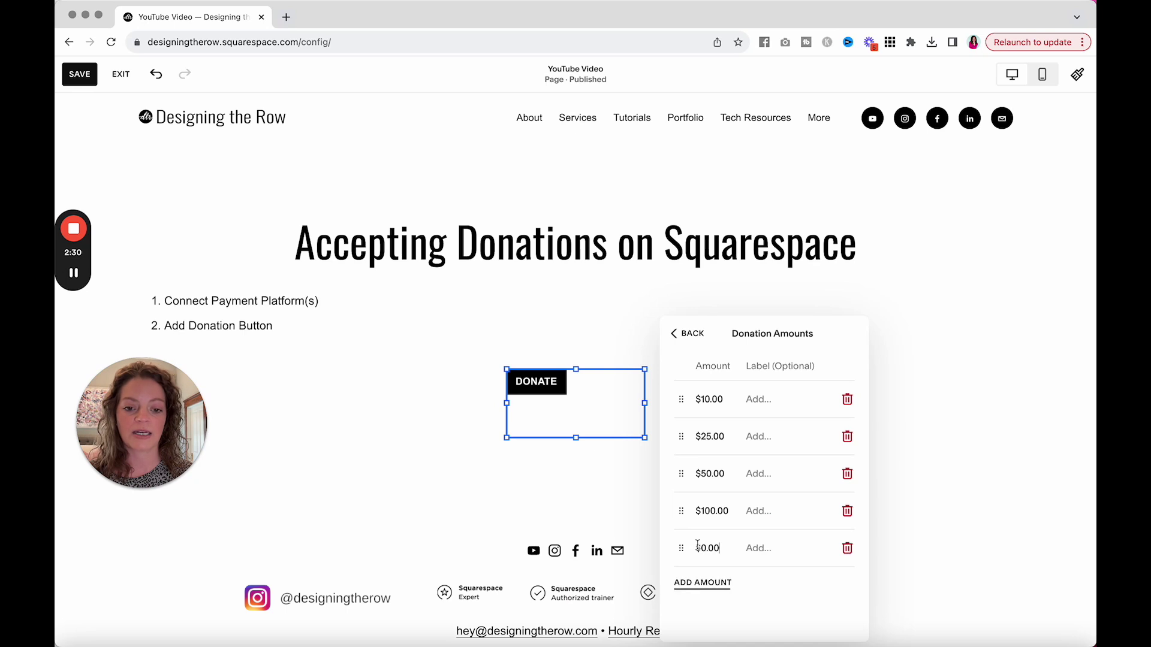
click(847, 548)
click(689, 334)
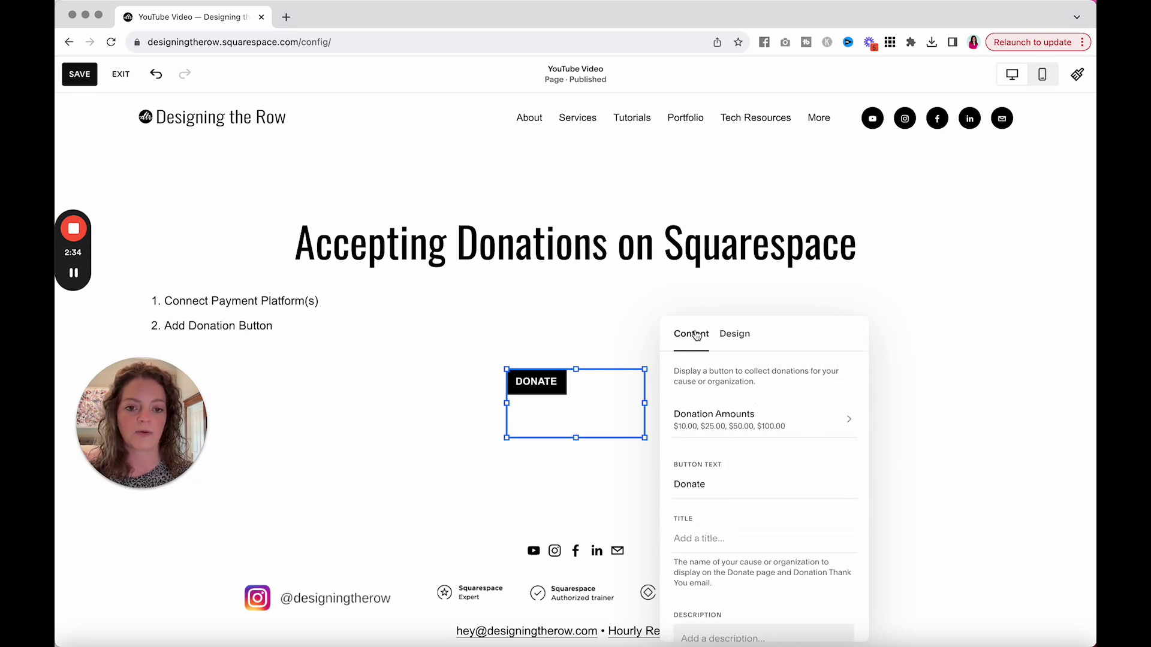
Change the donation button's text to "Make A Donation".
click(717, 473)
double_click(682, 468)
text(Make A Donation)
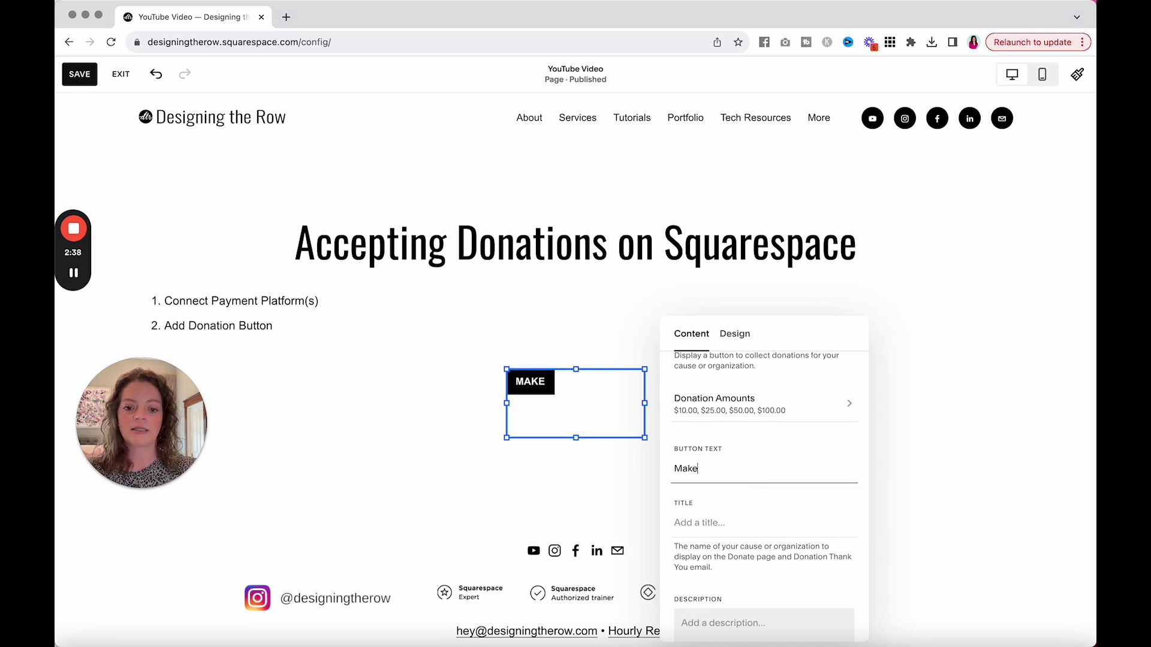
Examine the donation block's title, description, form fields and donation receipt options.
click(701, 520)
scroll(701, 520, down, 1)
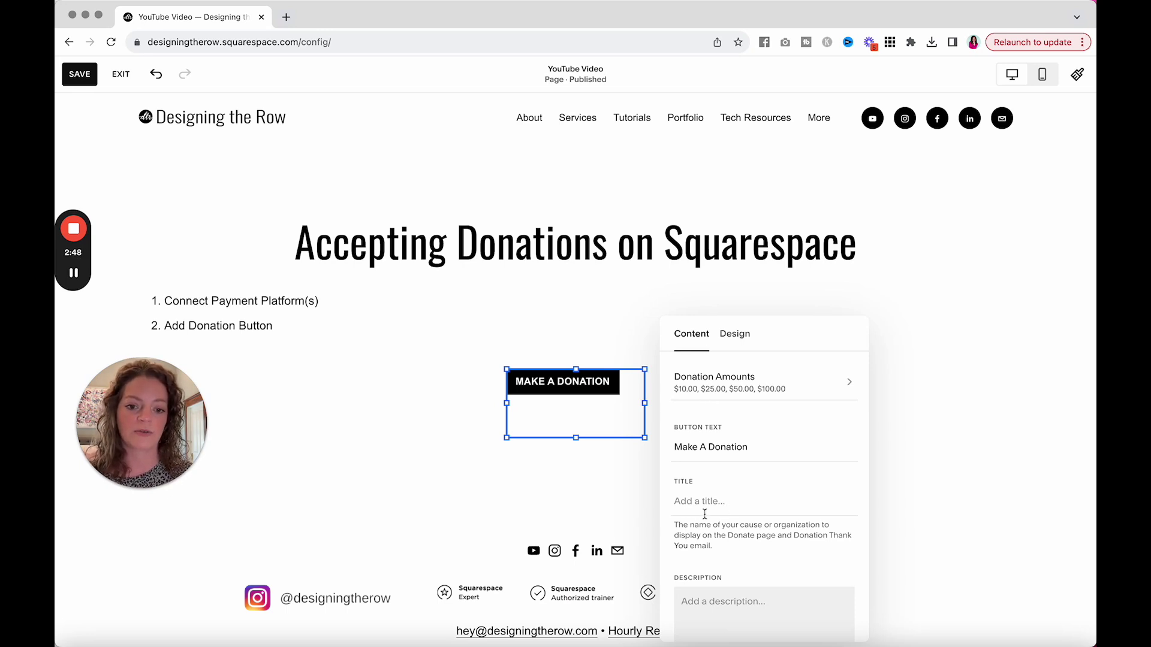
scroll(705, 514, down, 2)
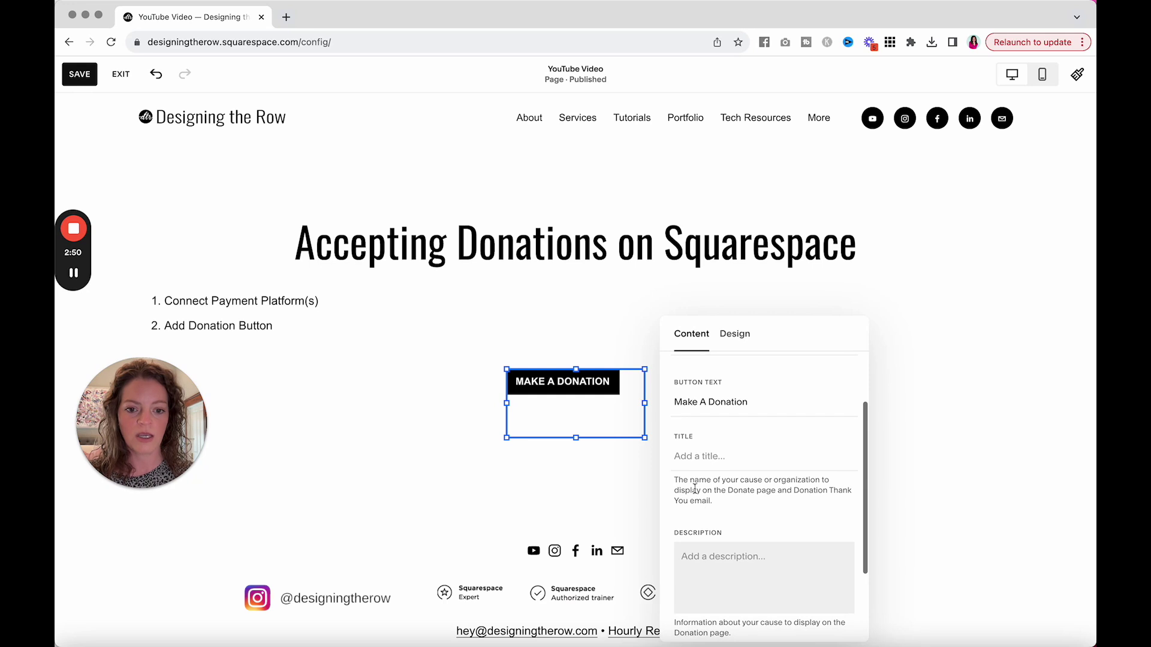
scroll(690, 486, down, 2)
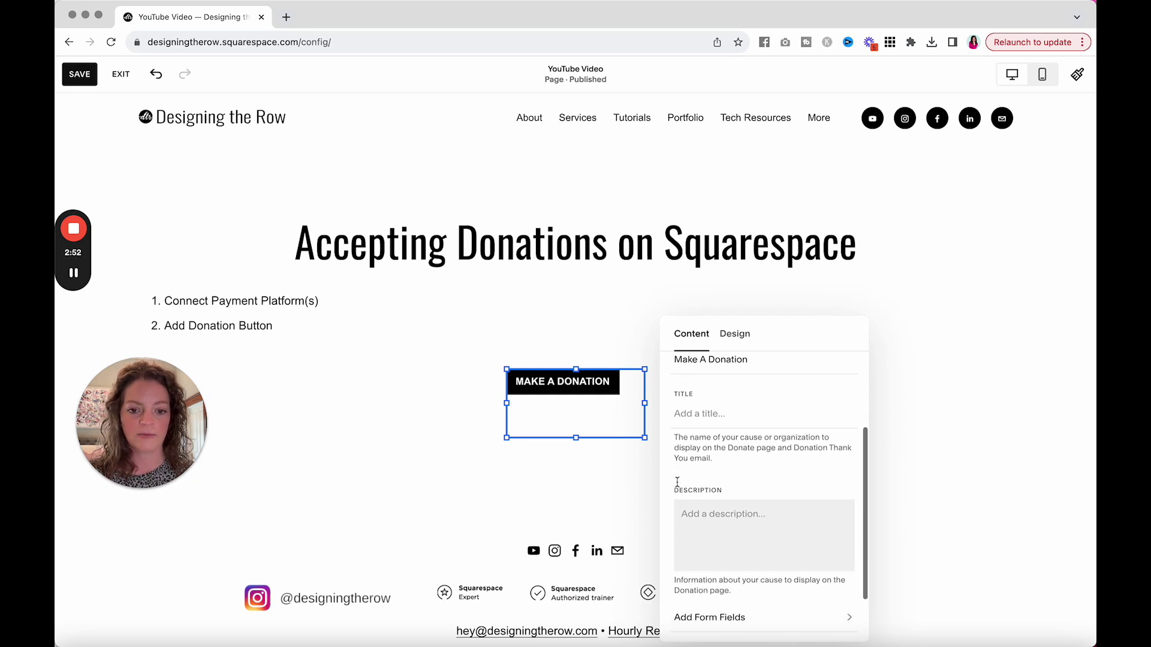
scroll(678, 482, down, 2)
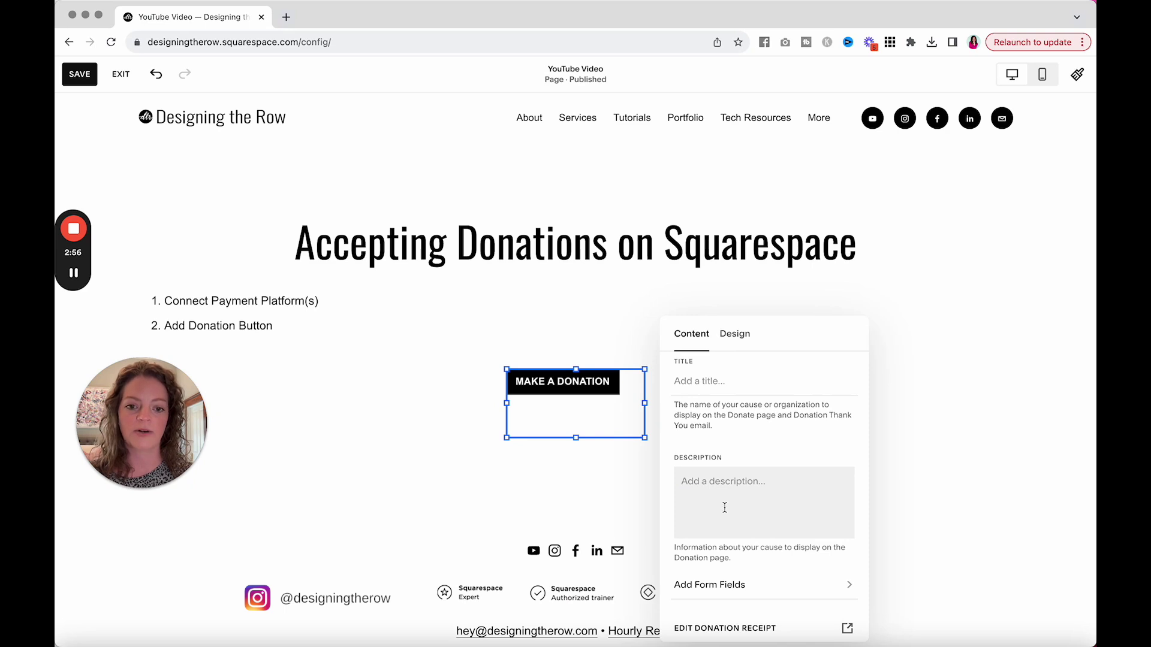
scroll(712, 499, up, 5)
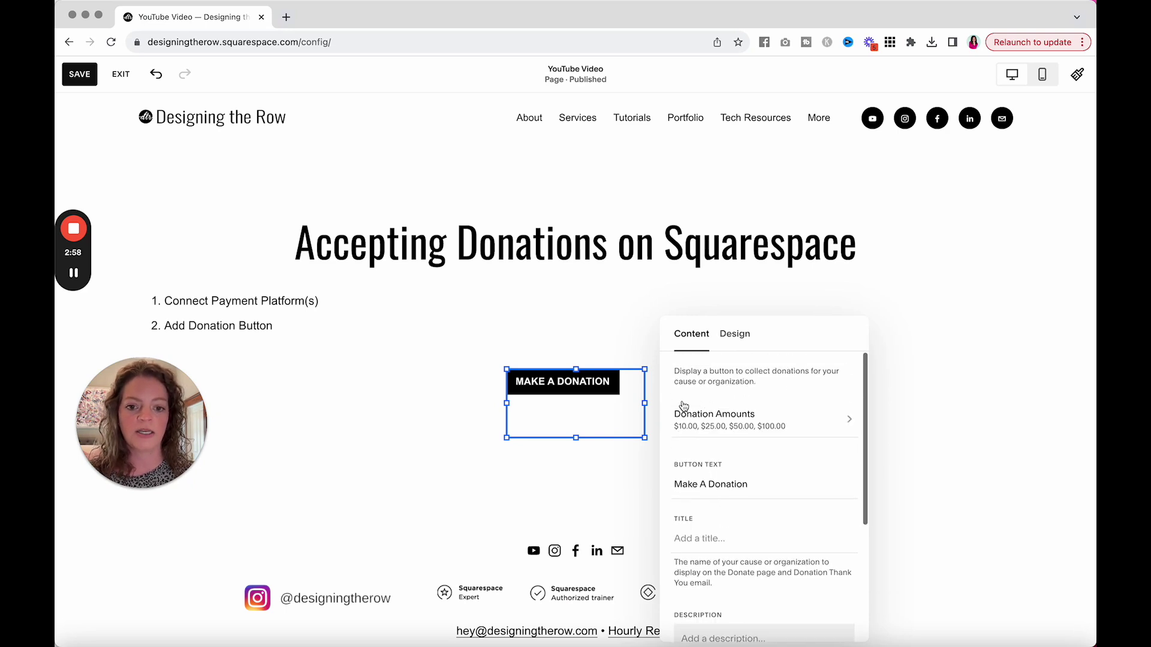
scroll(746, 430, down, 6)
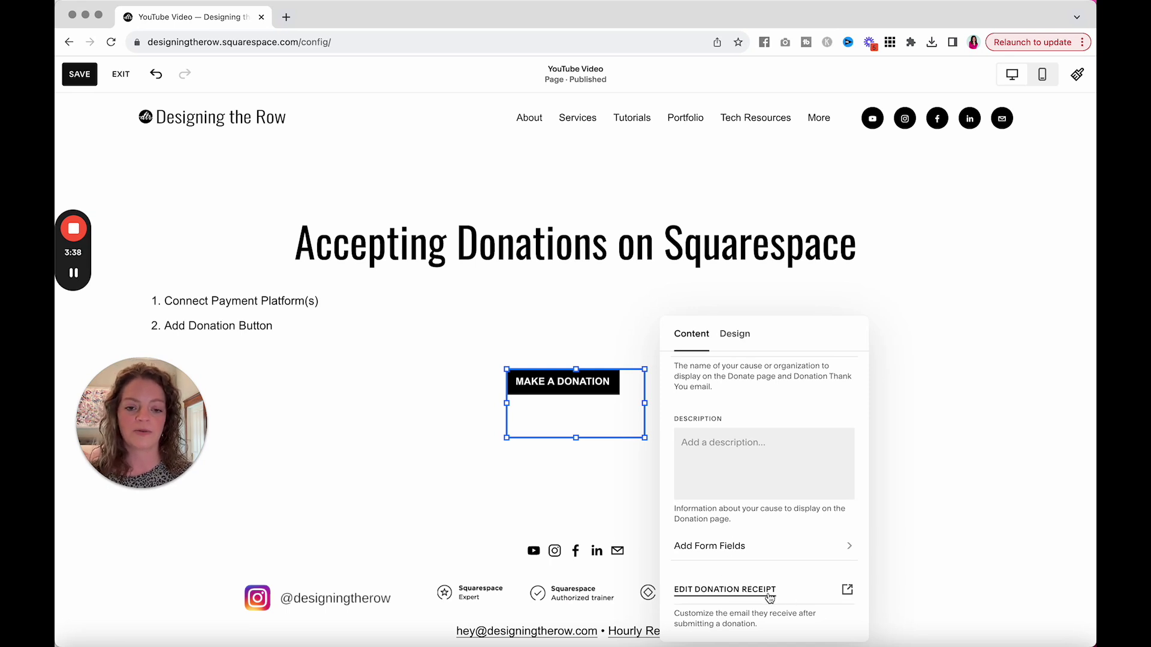
Set the donation button's alignment to centre within its block and close the block editor.
click(736, 343)
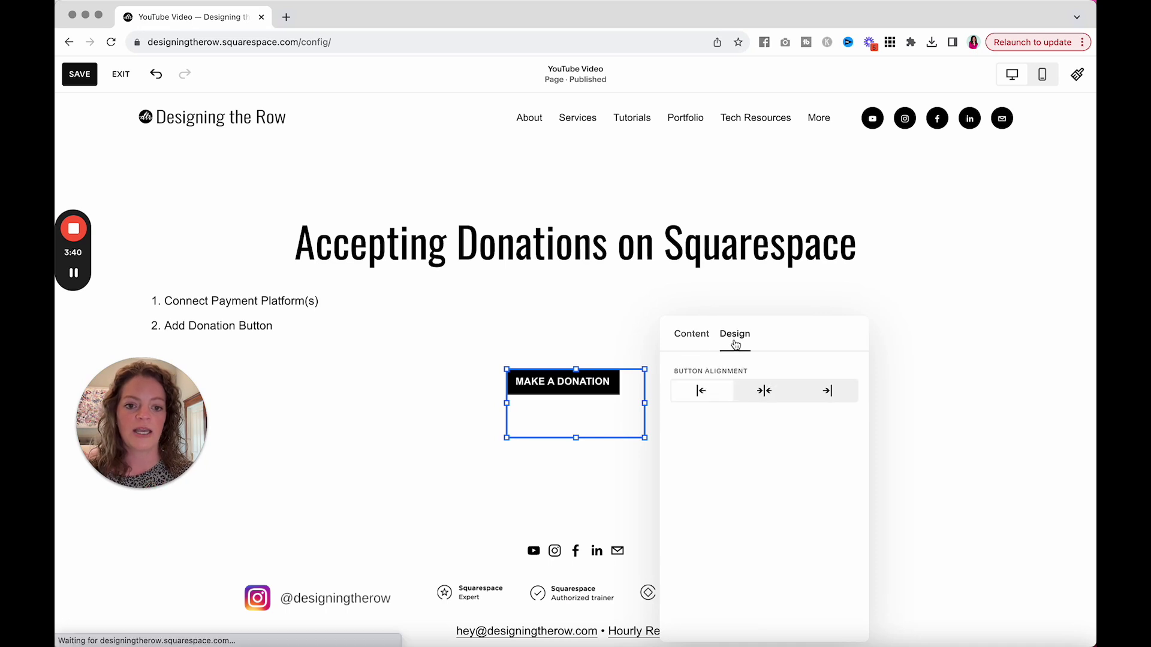
click(764, 394)
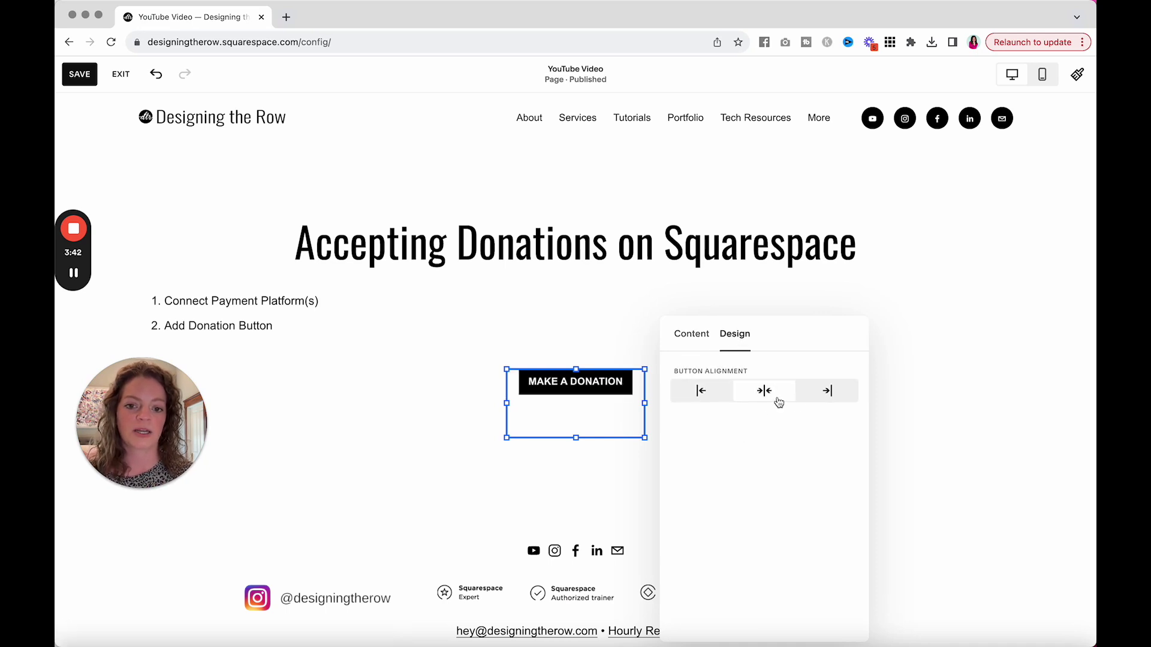
click(817, 397)
click(744, 401)
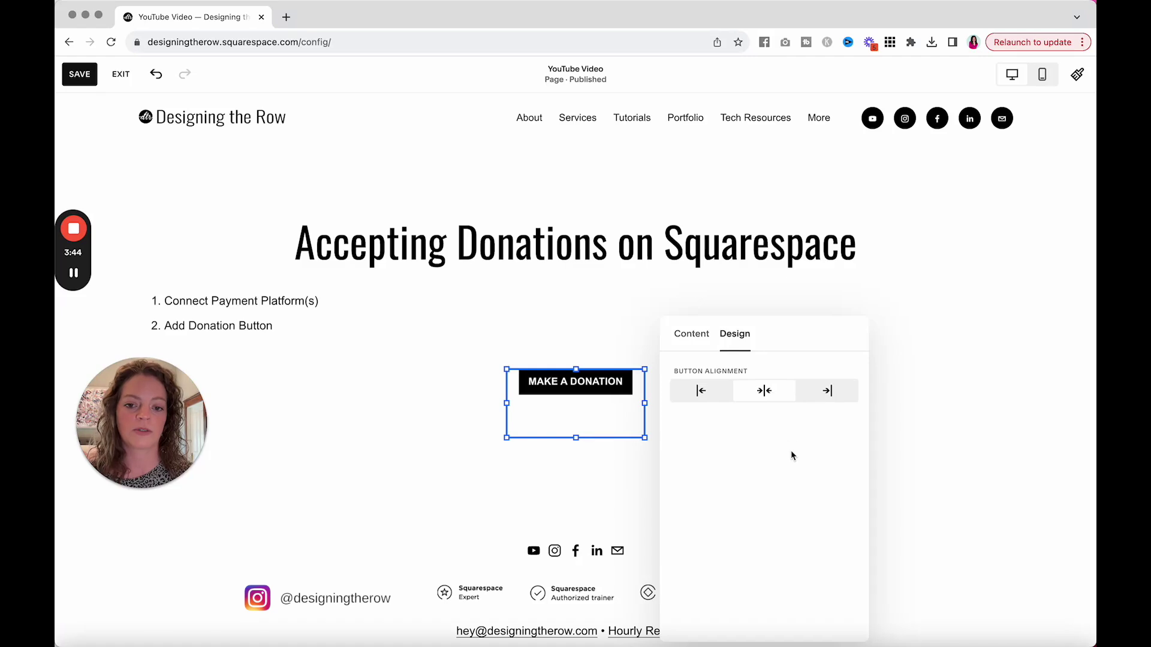
click(339, 480)
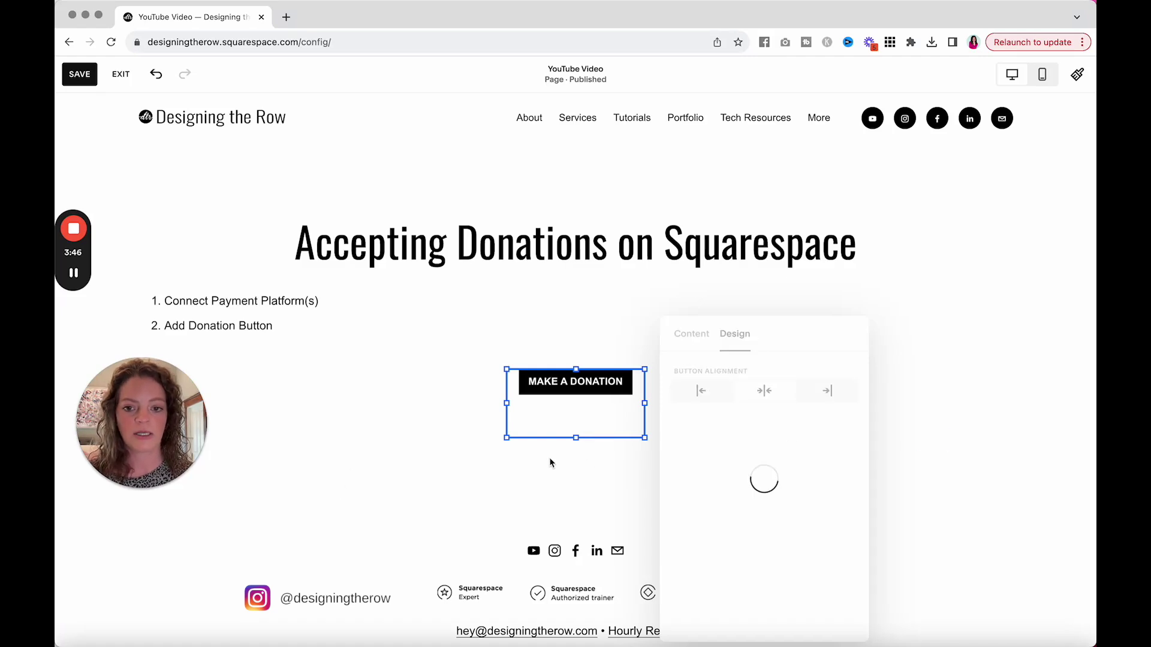
Shorten the donation block by raising its lower edge closer to the button, and deselect the block.
click(597, 418)
drag(577, 438, 579, 388)
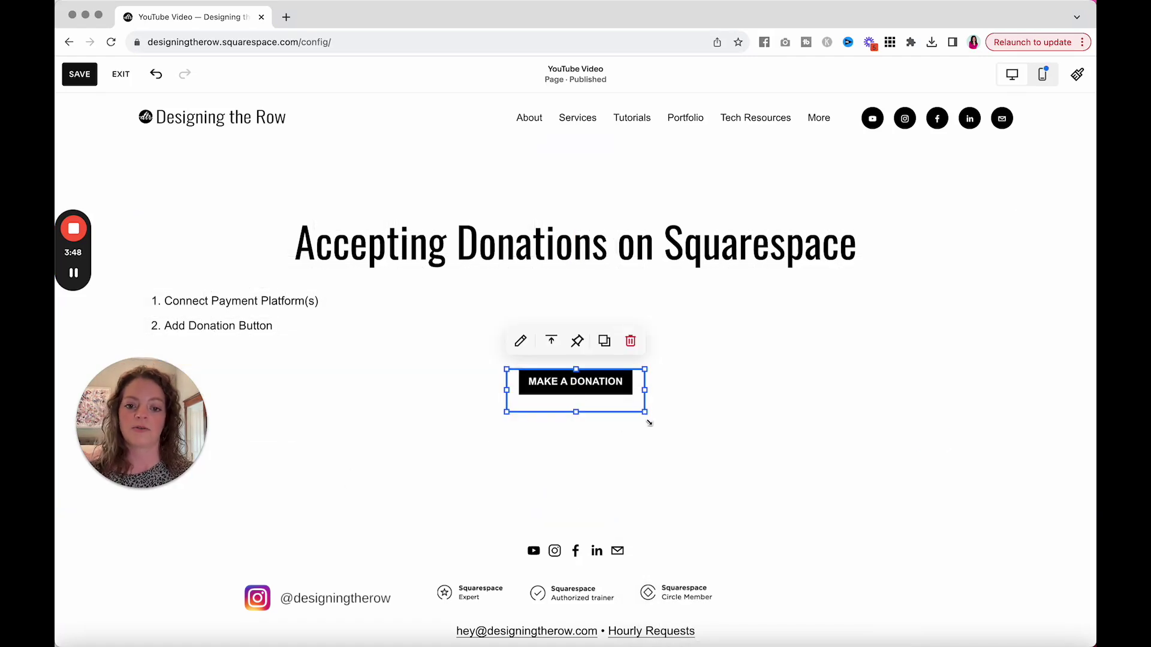
click(649, 424)
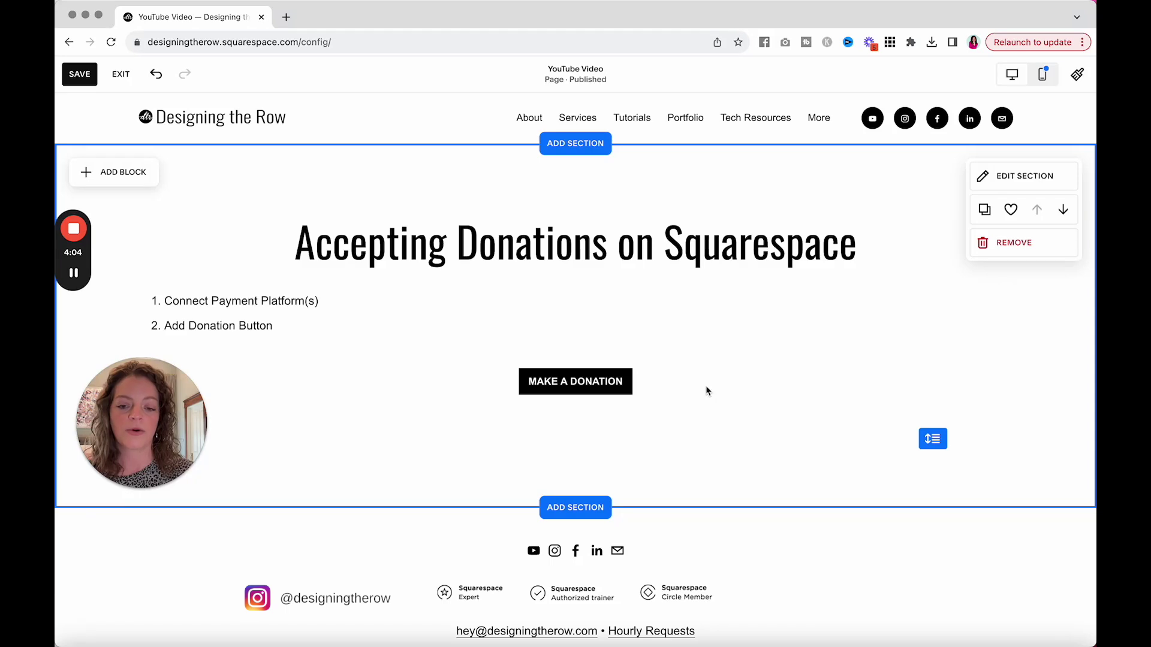
scroll(706, 391, down, 1)
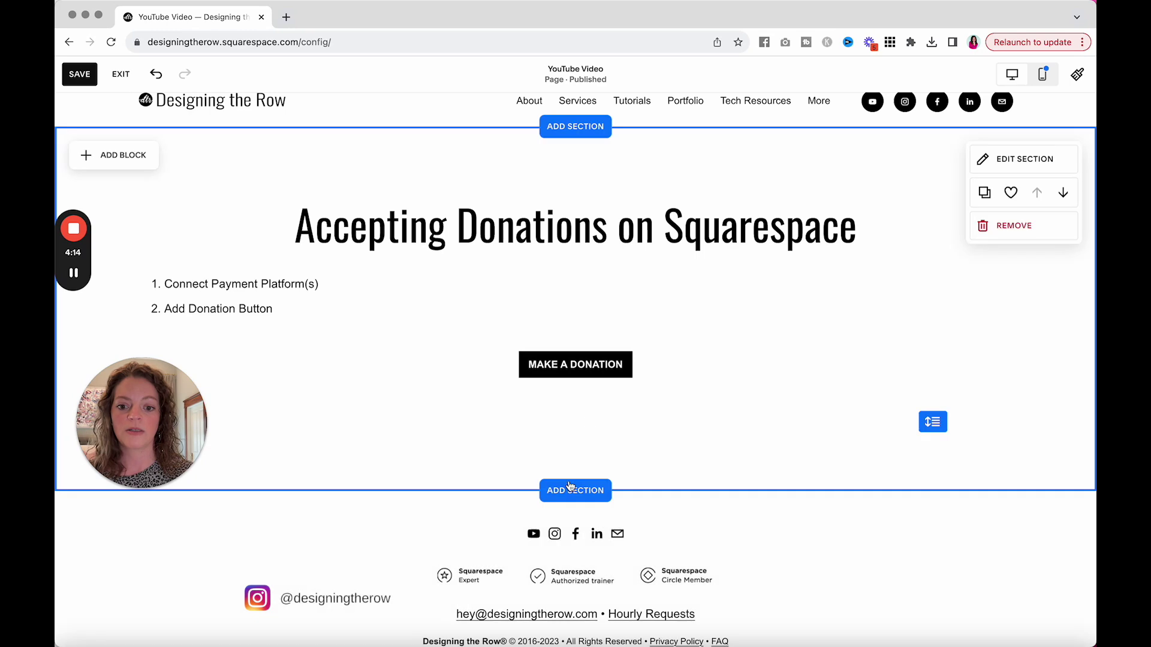
click(572, 492)
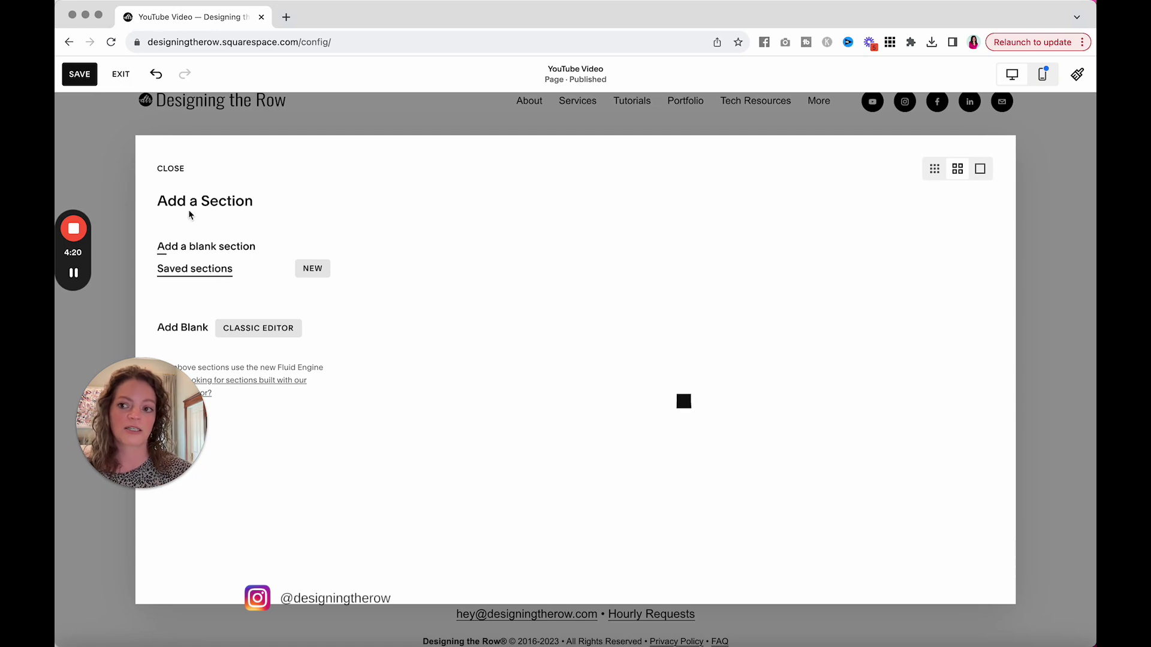
click(170, 168)
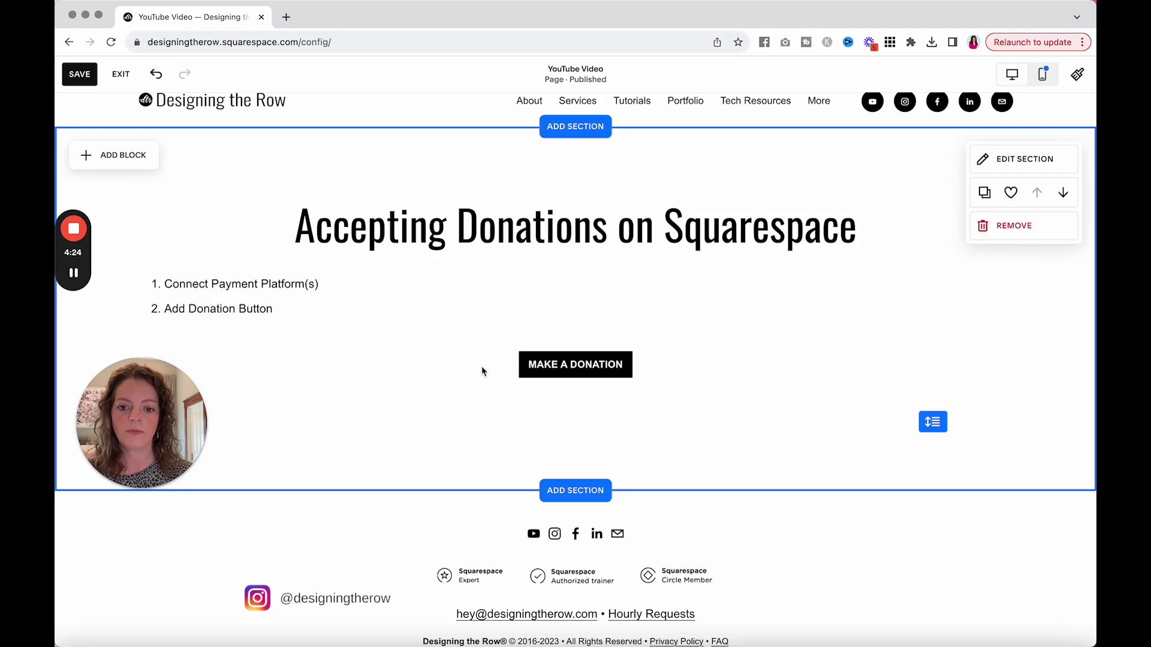
Reopen the donation block's content settings to review its donation amounts, button text and title, and close the block editor.
click(522, 365)
click(520, 332)
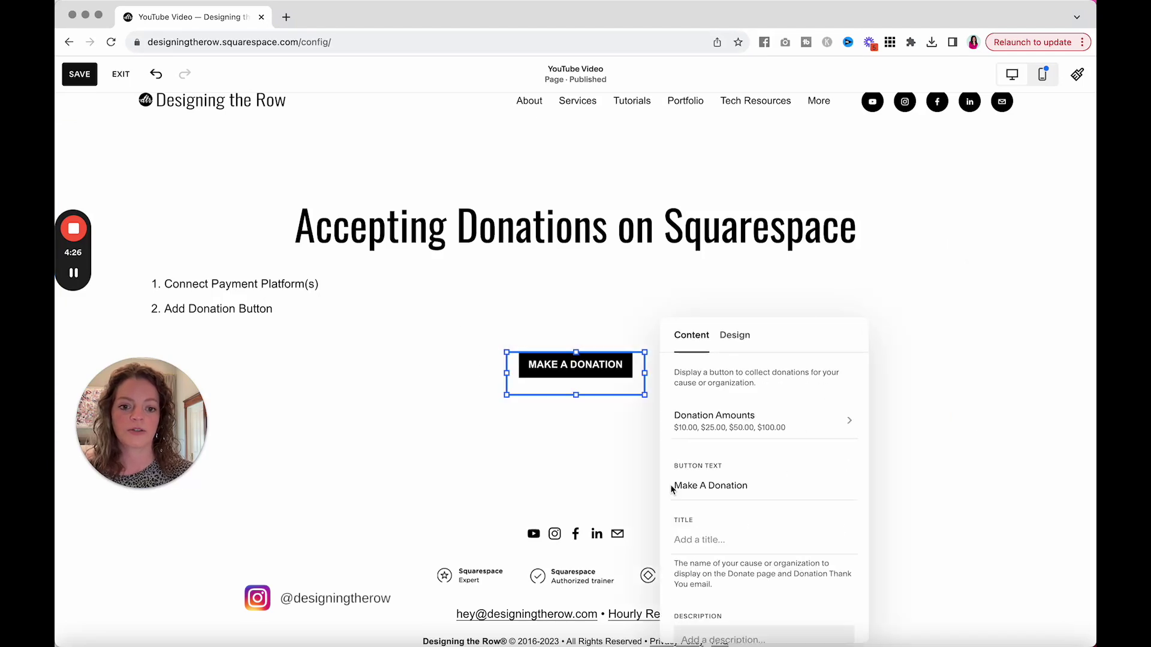
scroll(760, 462, down, 3)
scroll(760, 462, up, 3)
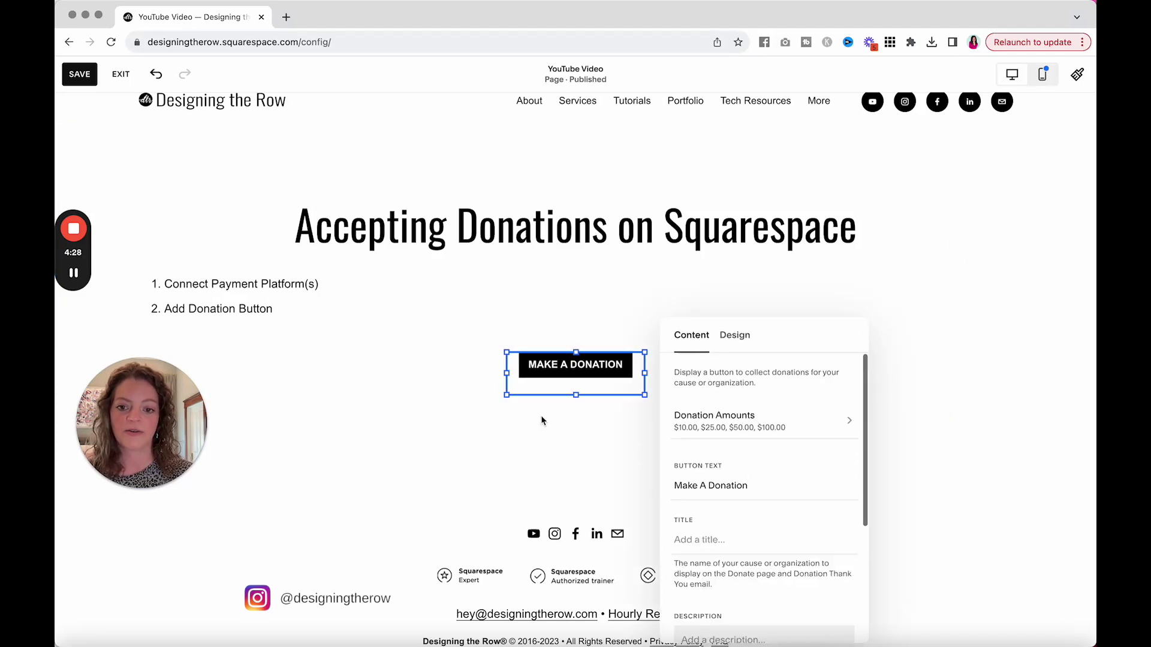
click(497, 441)
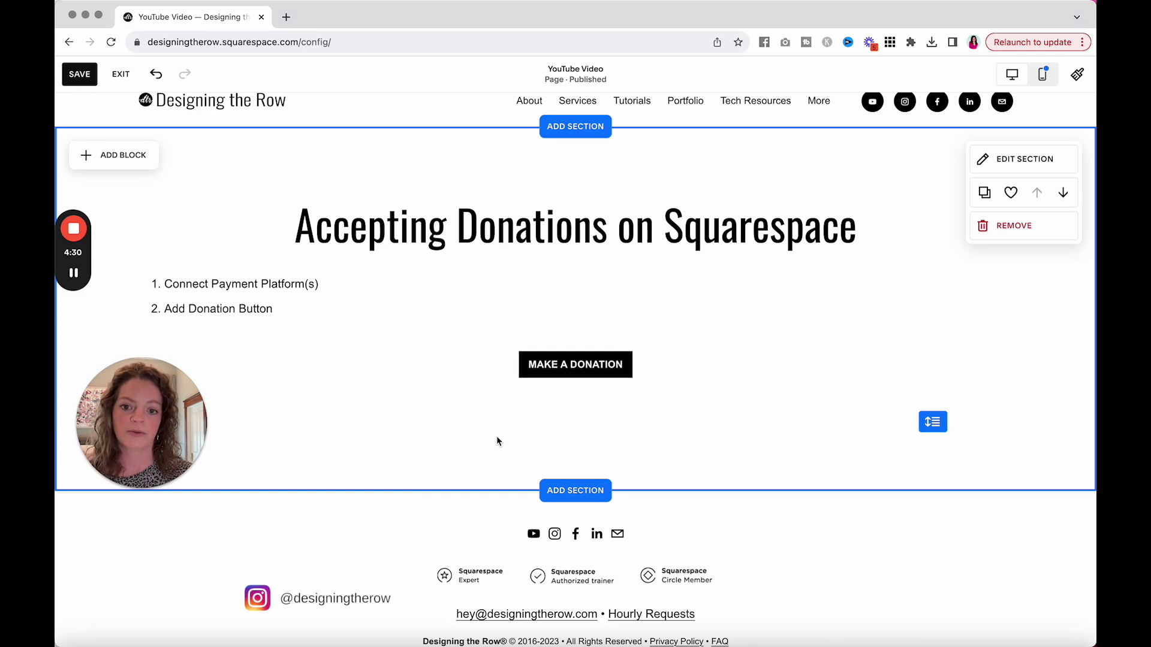
scroll(496, 441, down, 3)
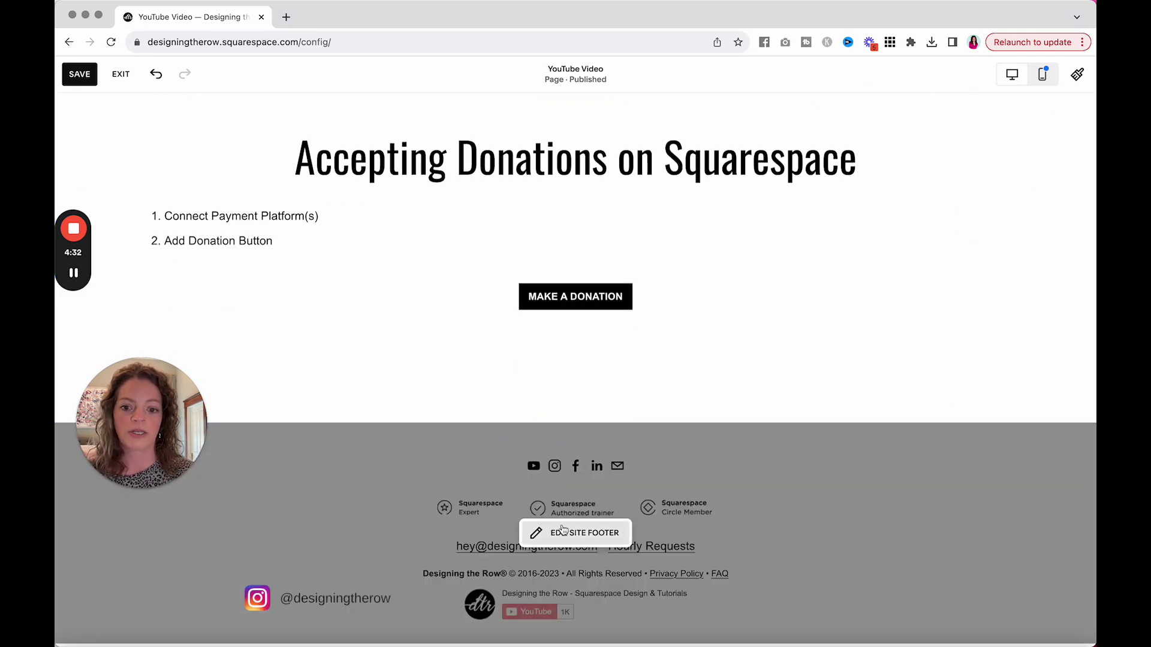
scroll(641, 398, up, 3)
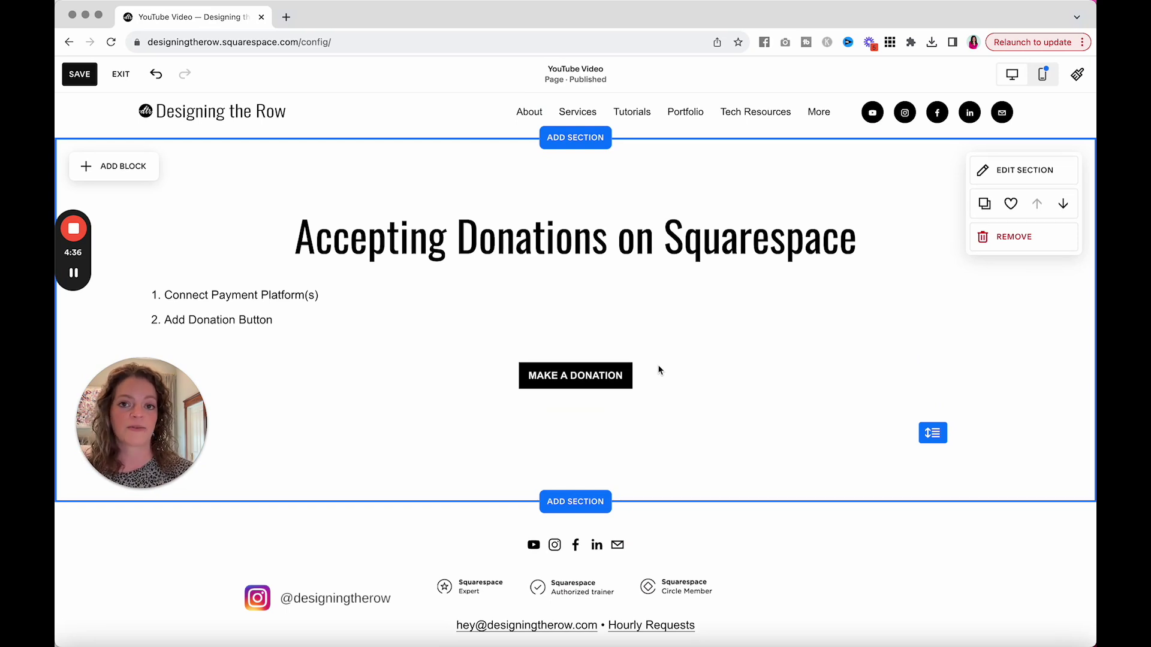
scroll(658, 370, up, 1)
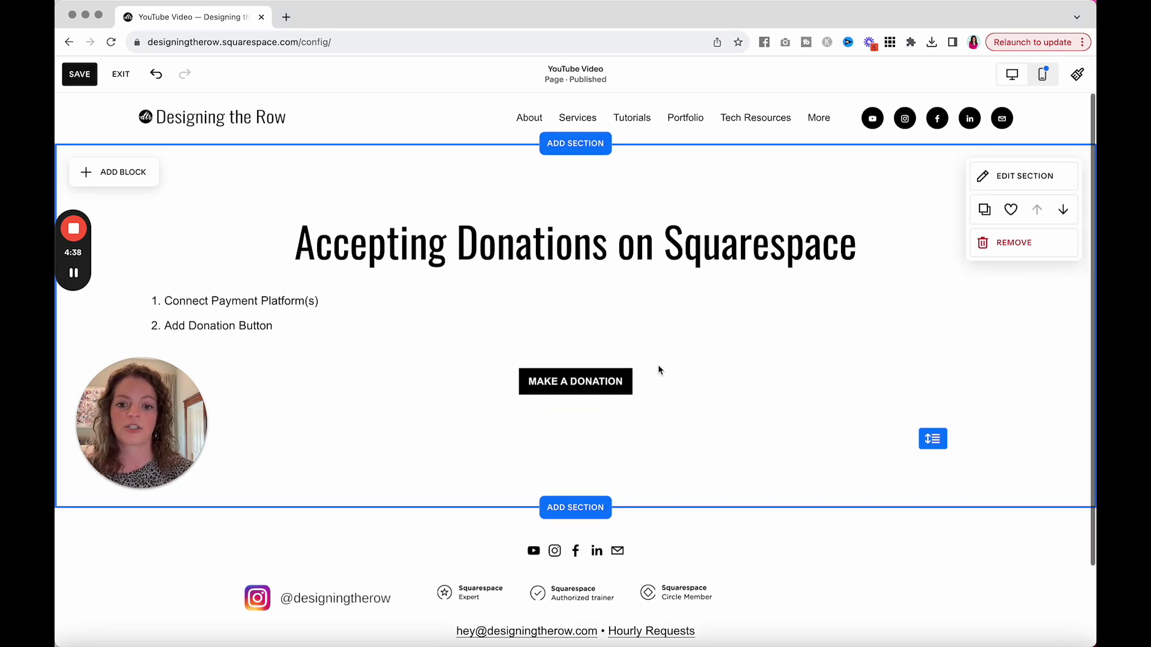